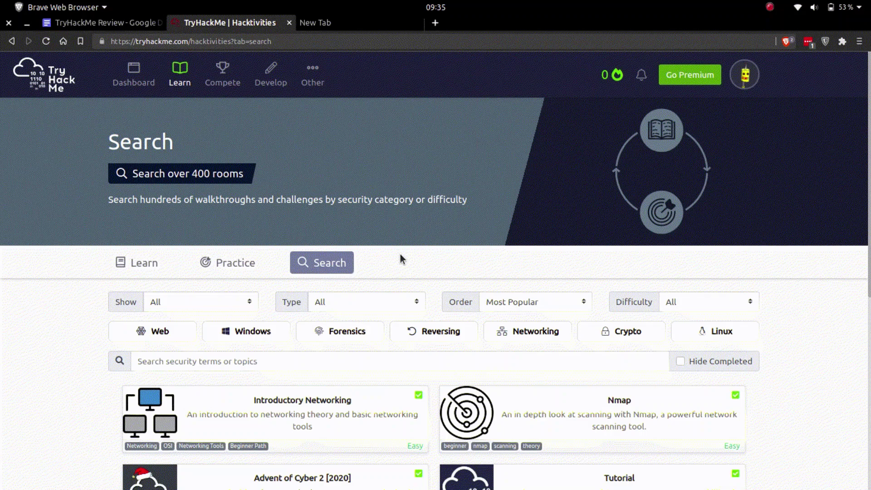
scroll(625, 189, "down", 3)
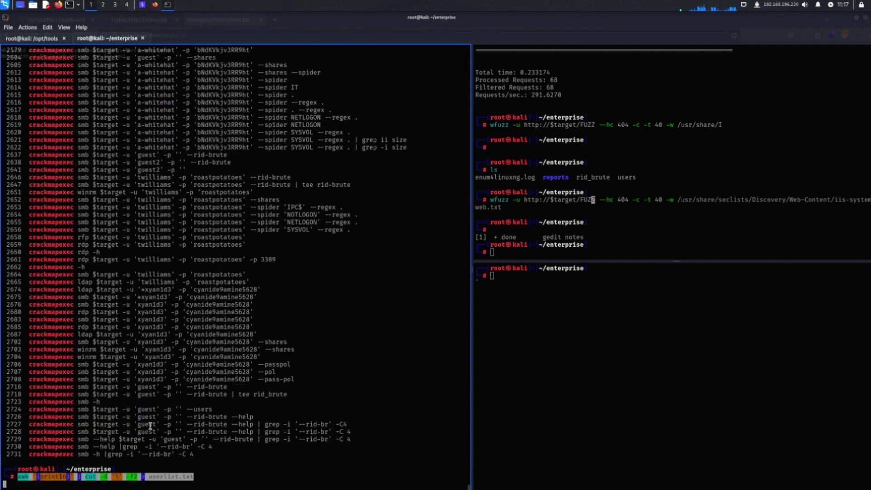
type("grep -i sidtypeuser |")
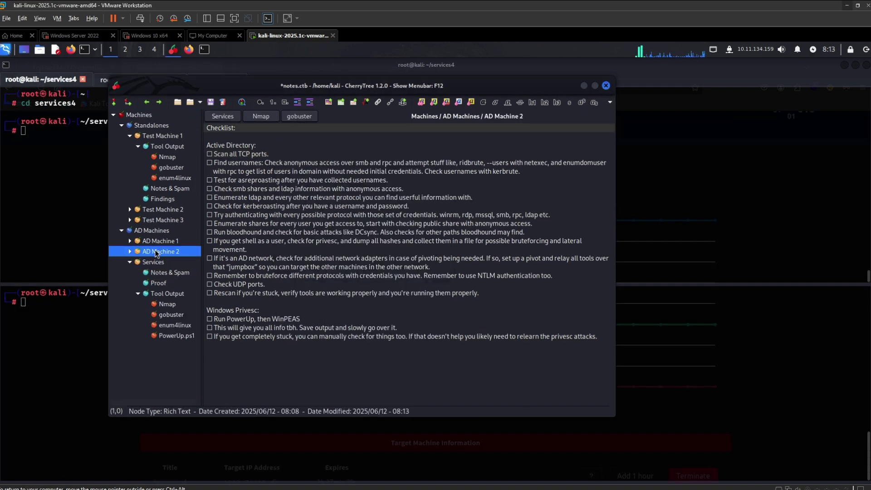
Duplicate the AD Machine 2 node with its subnodes from the Standalones checklist.
left_click(156, 126)
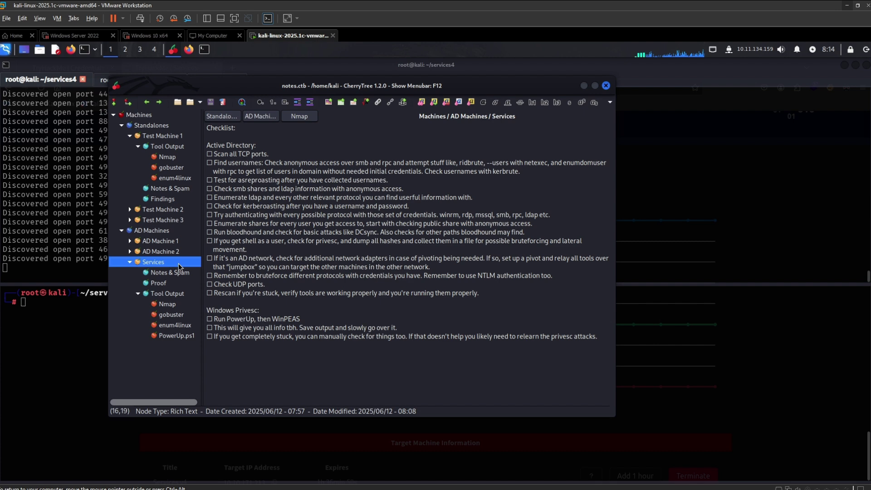
right_click(150, 252)
left_click(156, 312)
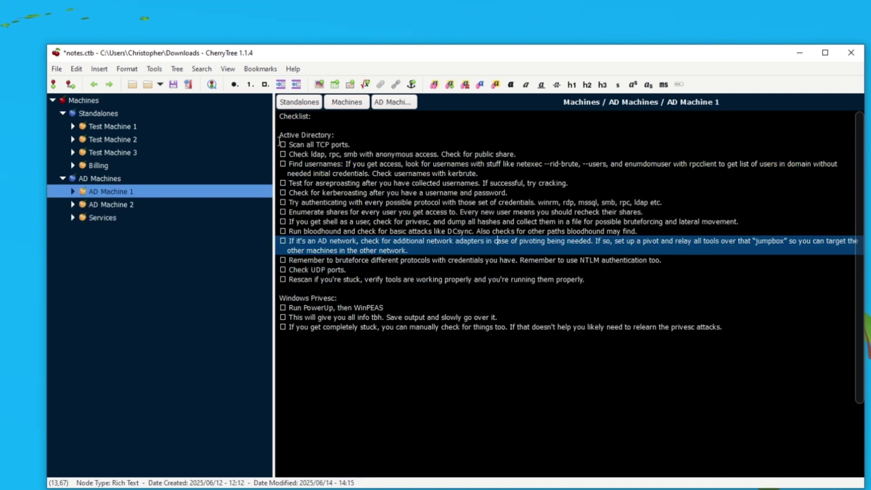
Duplicate a machine node as a new AD Machine 3 entry.
left_click(82, 230)
left_click(122, 256)
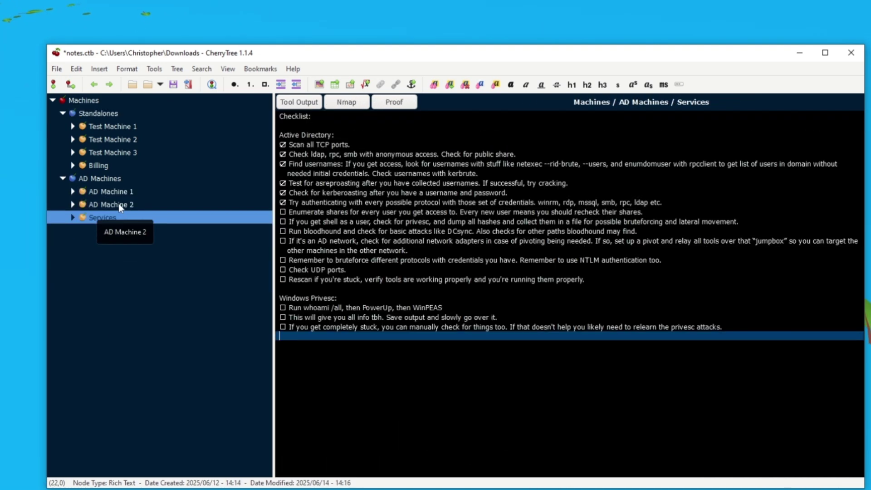
right_click(129, 193)
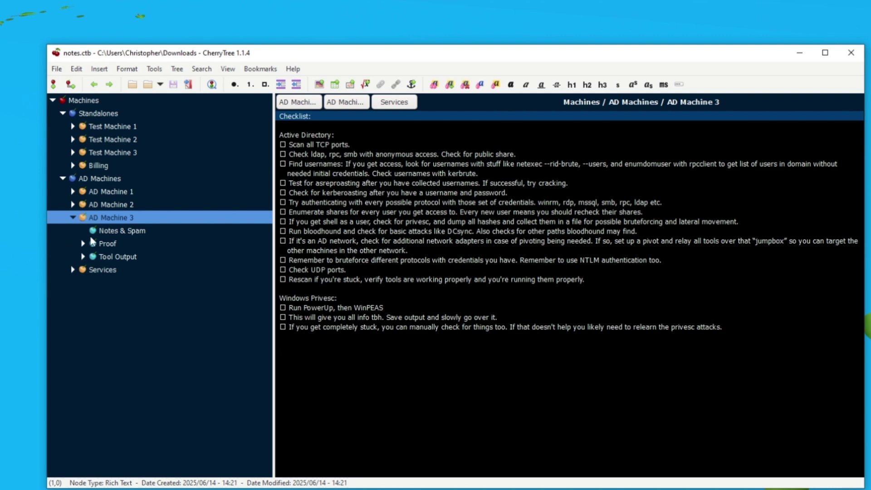
Expand AD Machine 3's Notes & Spam, Proof and Tool Output subnotes, then reselect its checklist.
left_click(83, 243)
double_click(118, 270)
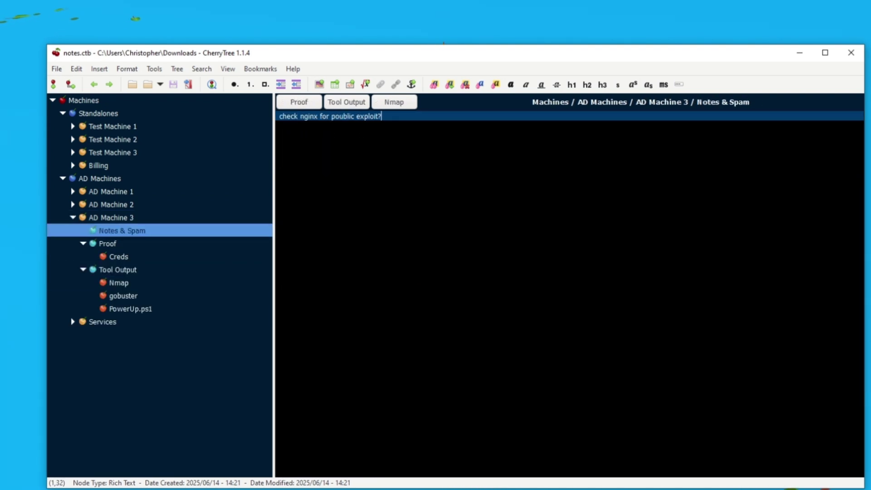
left_click(170, 216)
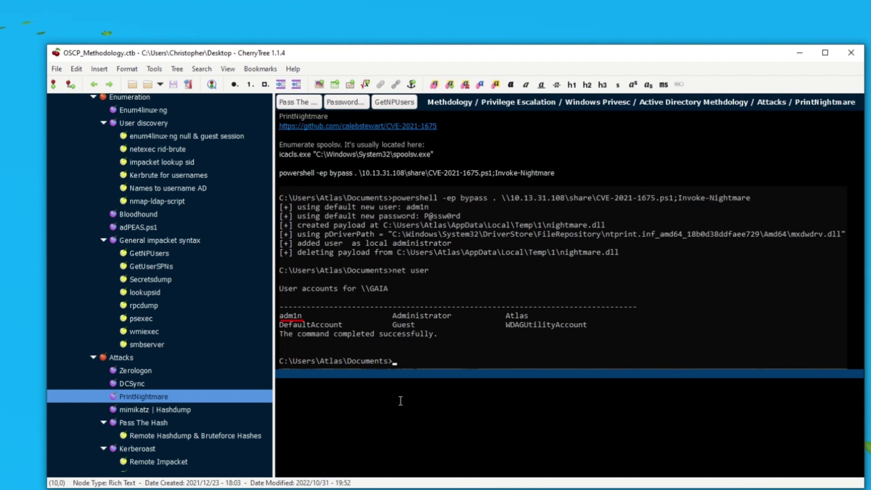
scroll(268, 340, "down", 1)
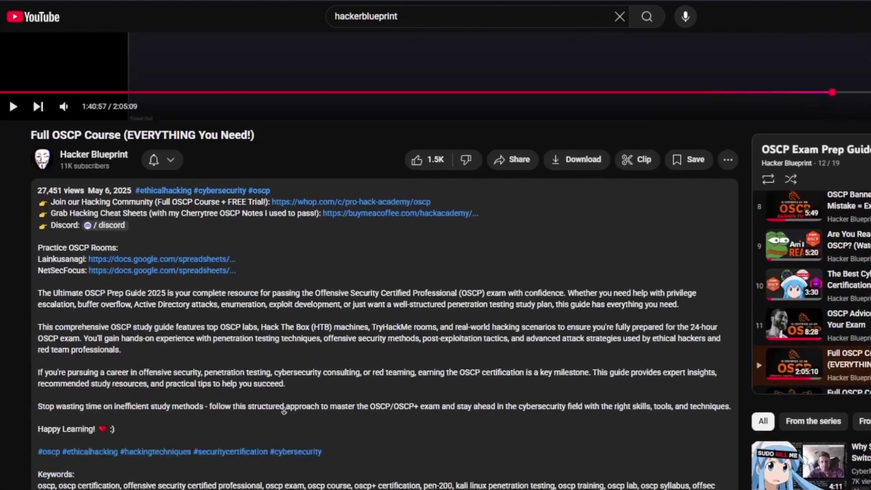
scroll(208, 261, "down", 4)
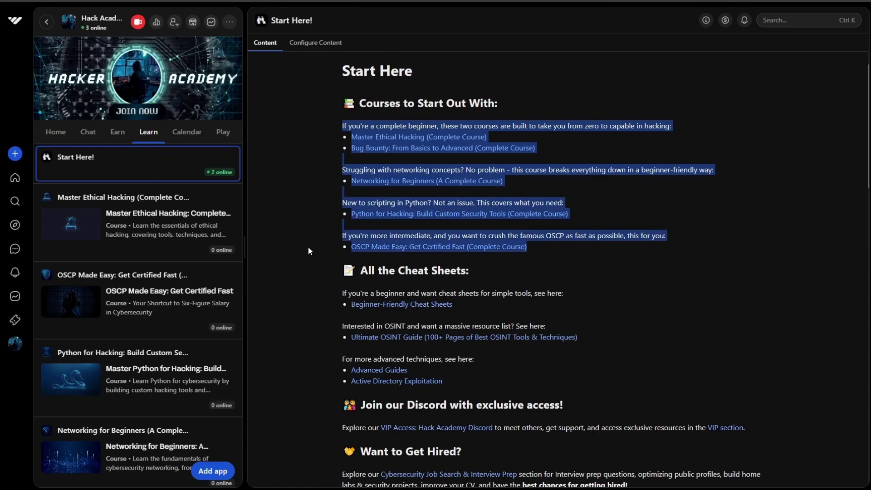
scroll(576, 213, "down", 3)
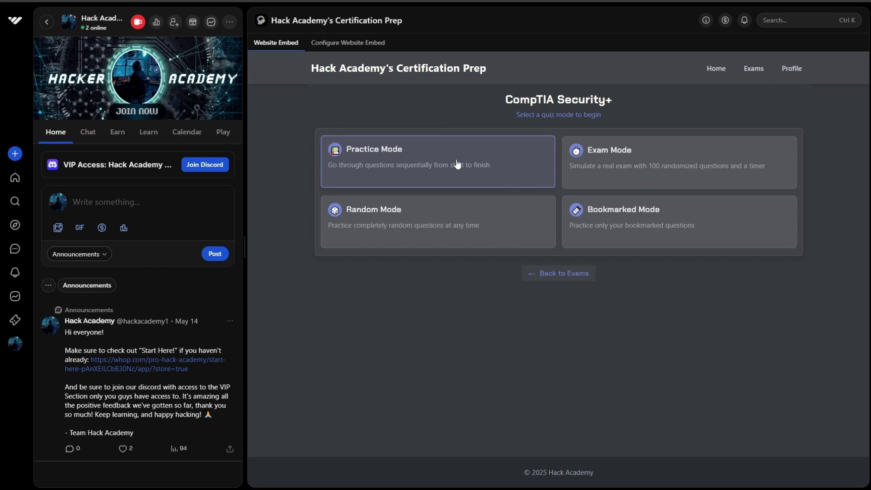
Start Security+ practice mode and answer 'Confidentiality, Integrity, and Availability' to the CIA triad question.
left_click(457, 164)
left_click(450, 214)
left_click(452, 304)
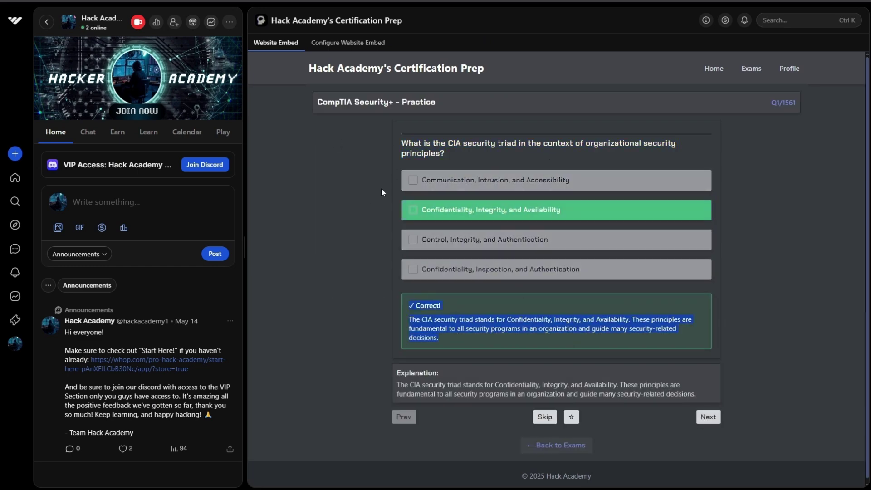
scroll(696, 327, "down", 5)
scroll(697, 327, "down", 5)
scroll(697, 327, "down", 5)
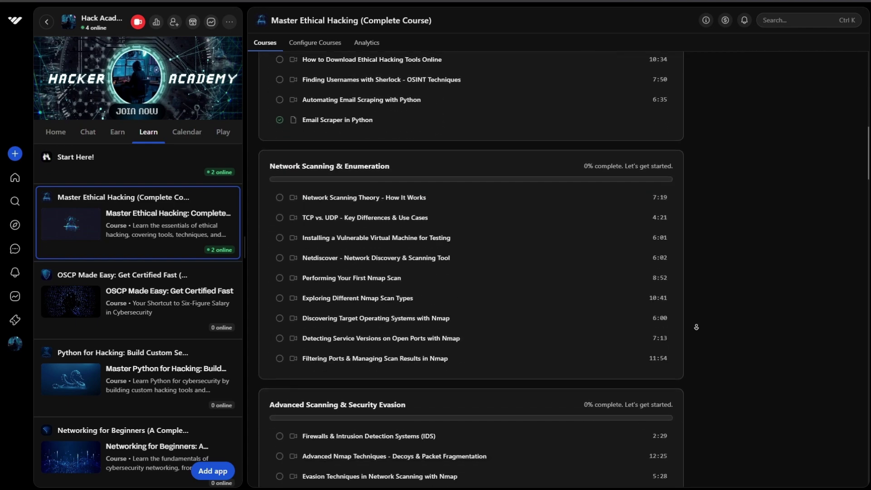
scroll(696, 327, "down", 5)
scroll(697, 327, "down", 5)
scroll(697, 327, "down", 5)
scroll(697, 326, "down", 5)
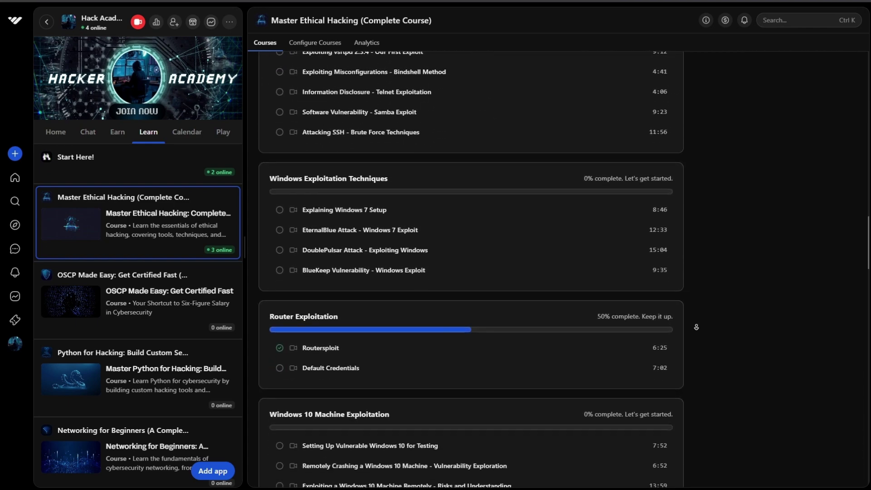
scroll(697, 327, "down", 5)
scroll(696, 327, "down", 5)
scroll(697, 330, "down", 5)
scroll(698, 334, "down", 5)
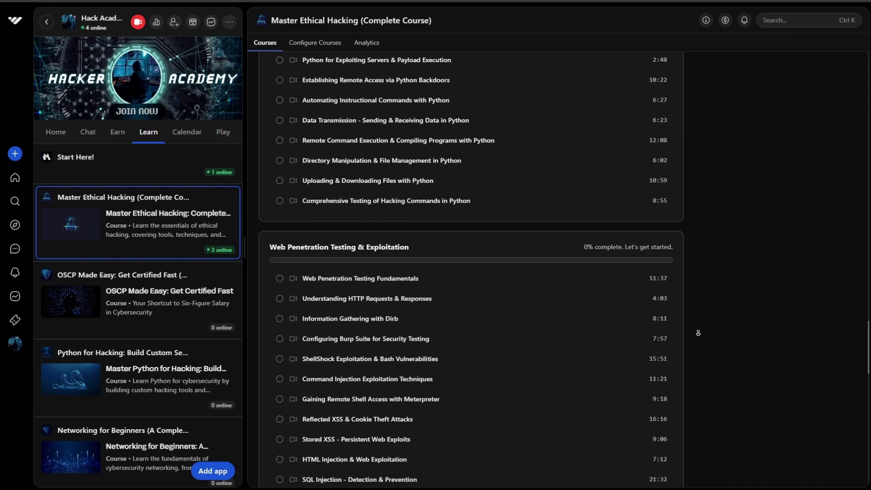
scroll(697, 333, "down", 5)
scroll(698, 333, "down", 3)
Open the OSCP Made Easy: Get Certified Fast course from the Learn sidebar.
left_click(137, 293)
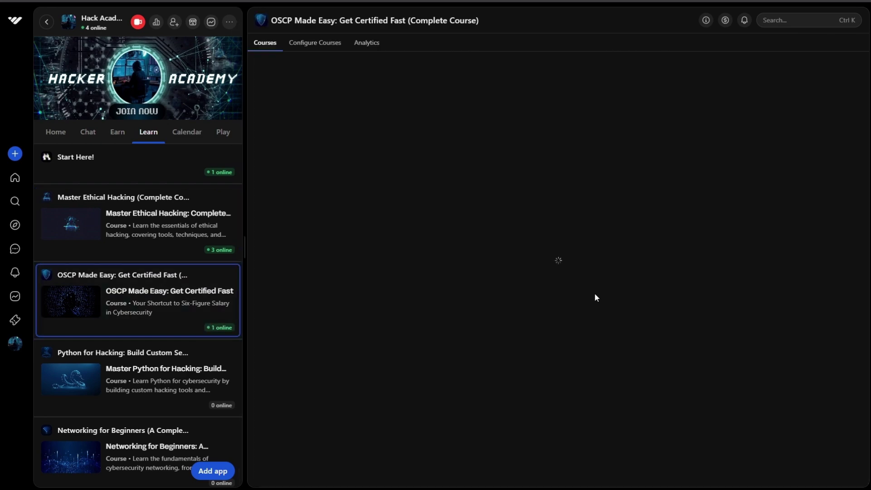
scroll(695, 279, "down", 3)
scroll(694, 300, "down", 5)
scroll(694, 299, "down", 3)
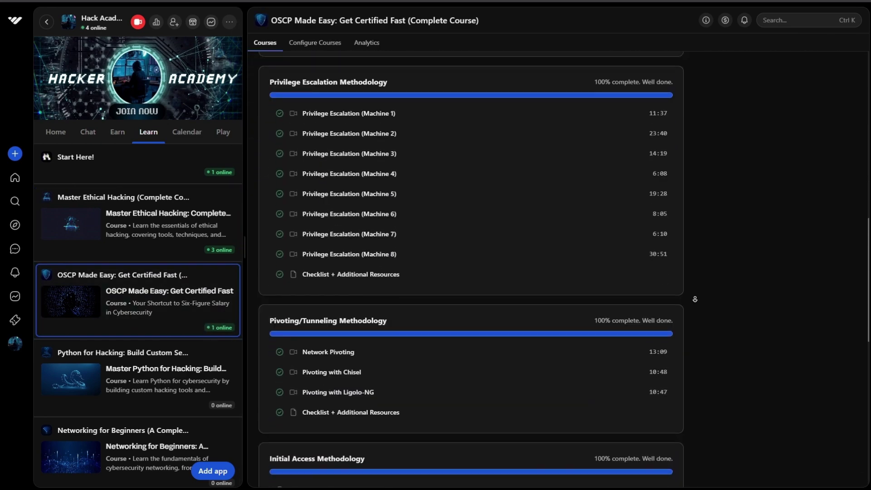
scroll(205, 338, "up", 1)
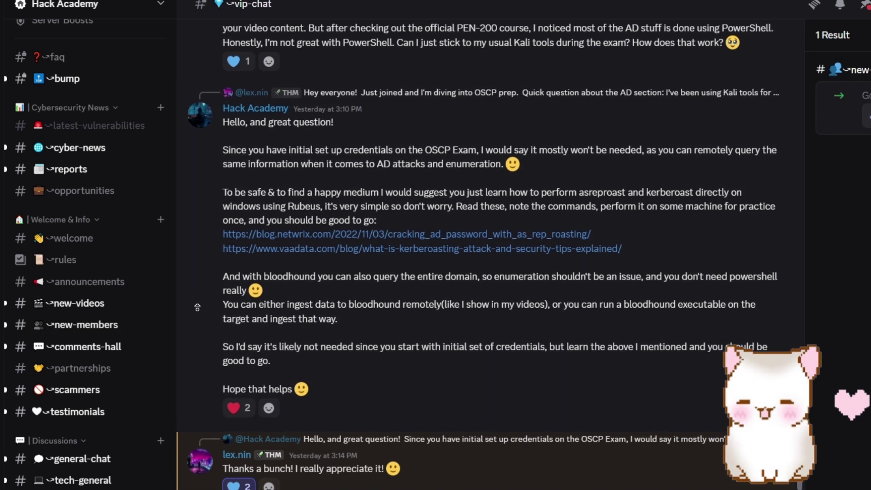
scroll(201, 320, "up", 1)
scroll(198, 308, "up", 1)
scroll(197, 308, "up", 1)
scroll(198, 308, "up", 1)
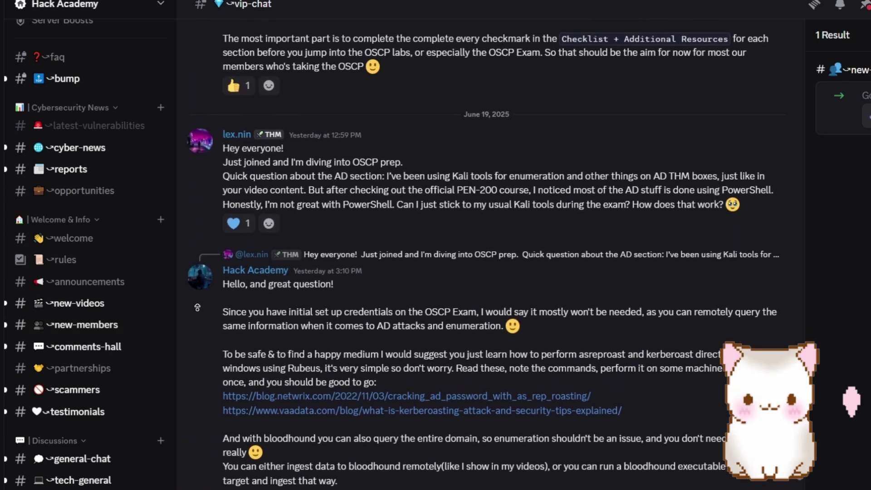
scroll(197, 308, "up", 1)
scroll(197, 308, "up", 1)
scroll(197, 309, "up", 1)
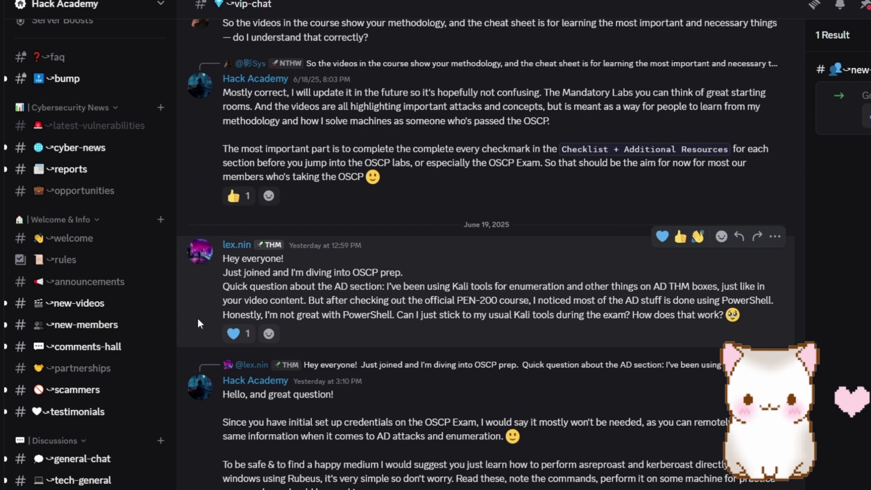
scroll(198, 318, "down", 1)
left_click_drag(223, 337, 367, 341)
left_click(258, 305)
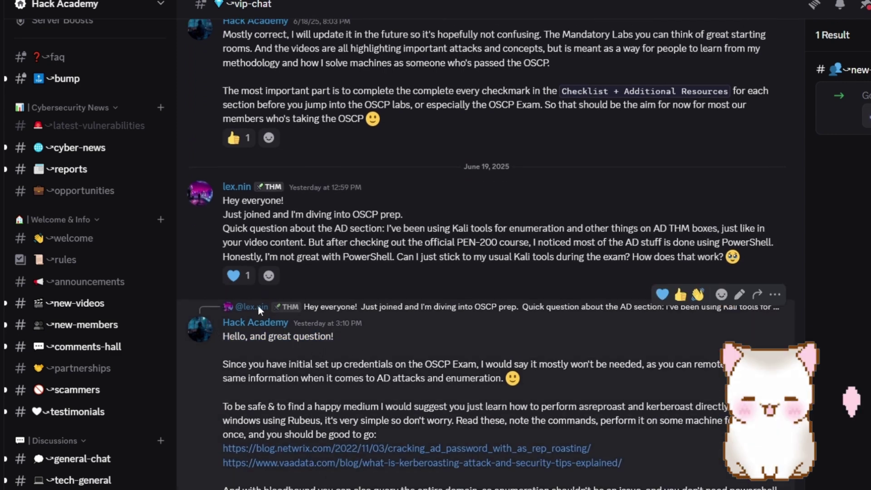
scroll(203, 260, "up", 1)
scroll(202, 260, "up", 2)
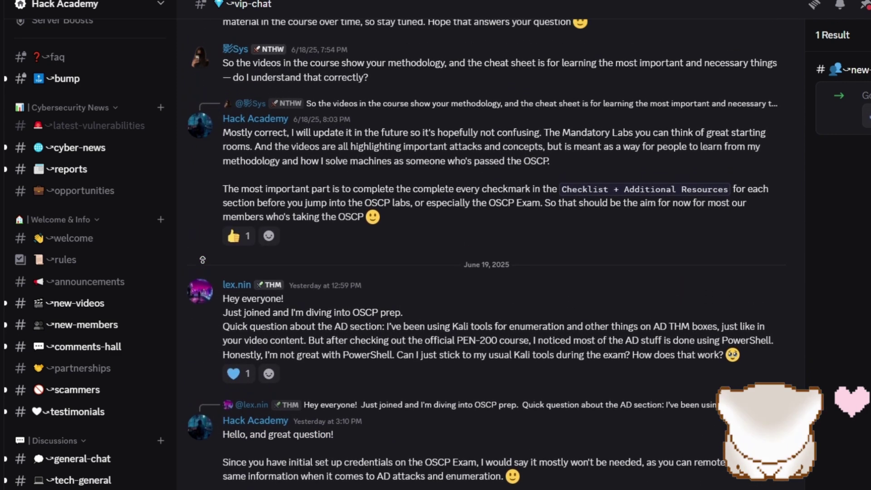
scroll(202, 261, "up", 1)
scroll(202, 260, "up", 1)
scroll(203, 261, "up", 1)
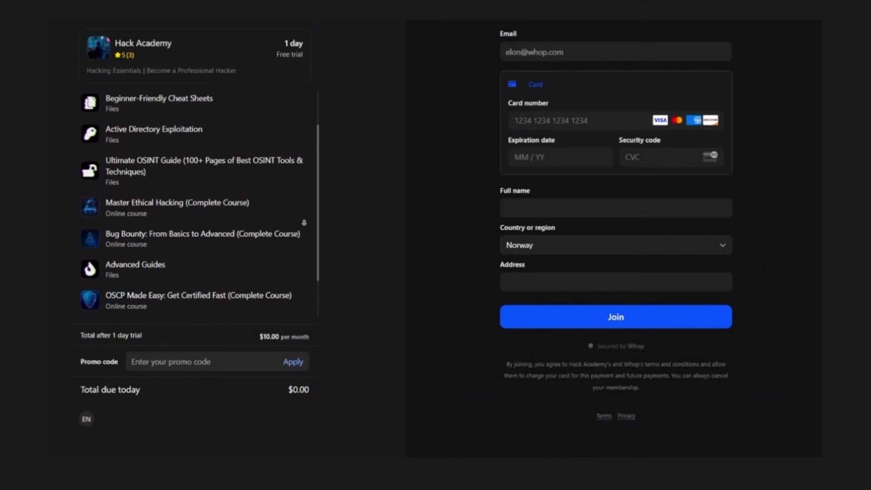
scroll(304, 222, "down", 1)
scroll(305, 223, "down", 1)
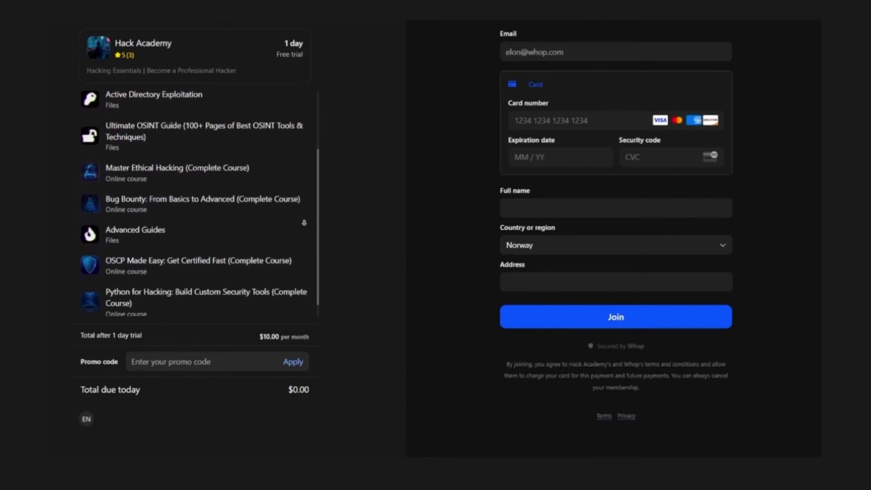